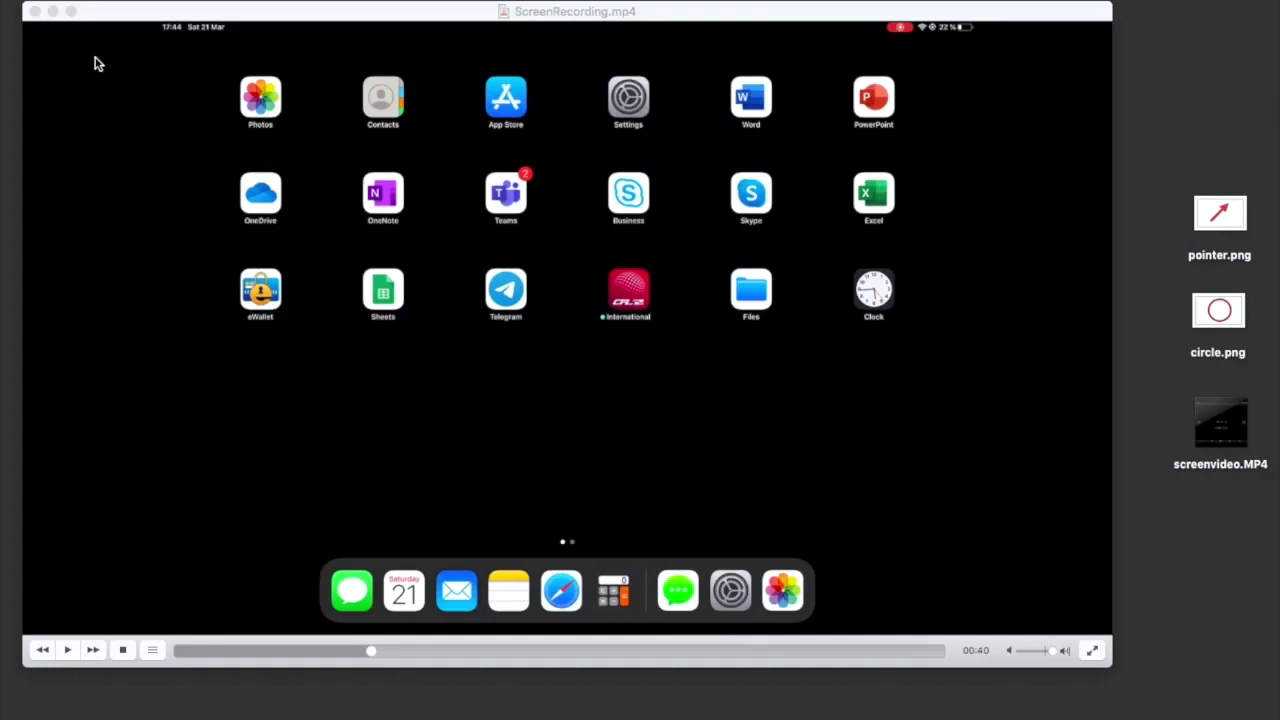
- Play the ScreenRecording.mp4 example to view its arrow annotation, and close the video
click(74, 650)
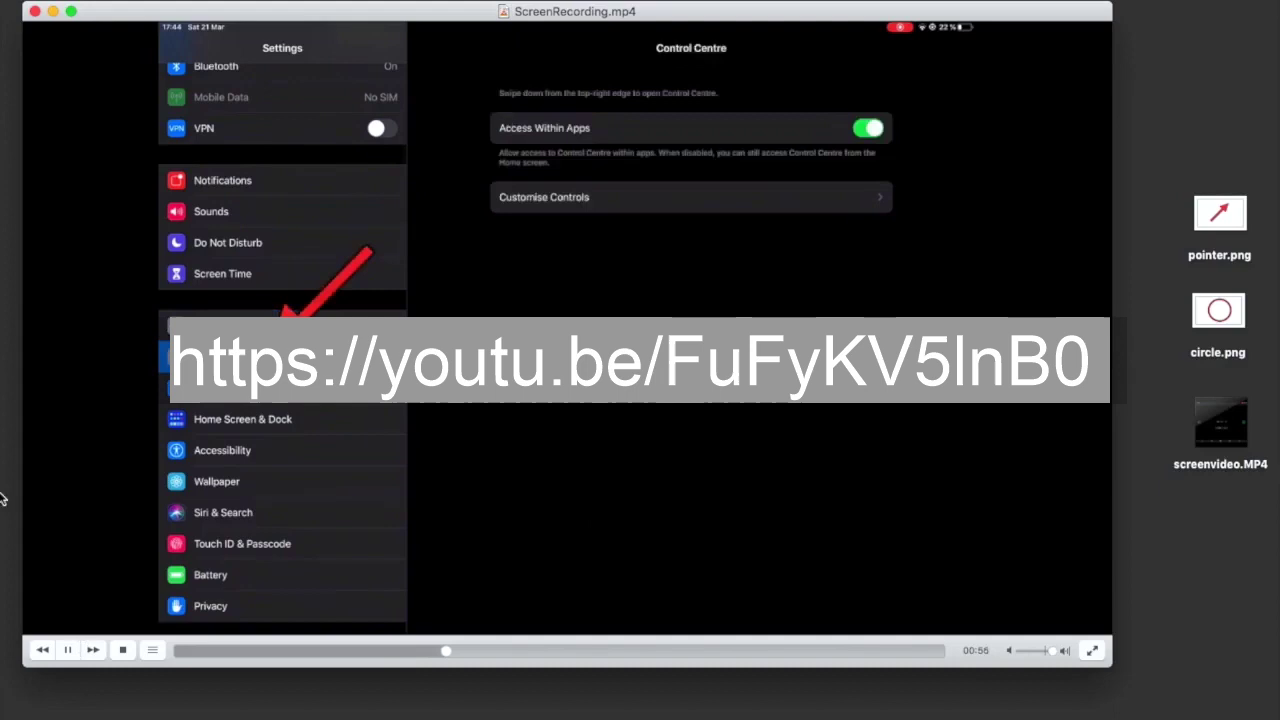
click(35, 11)
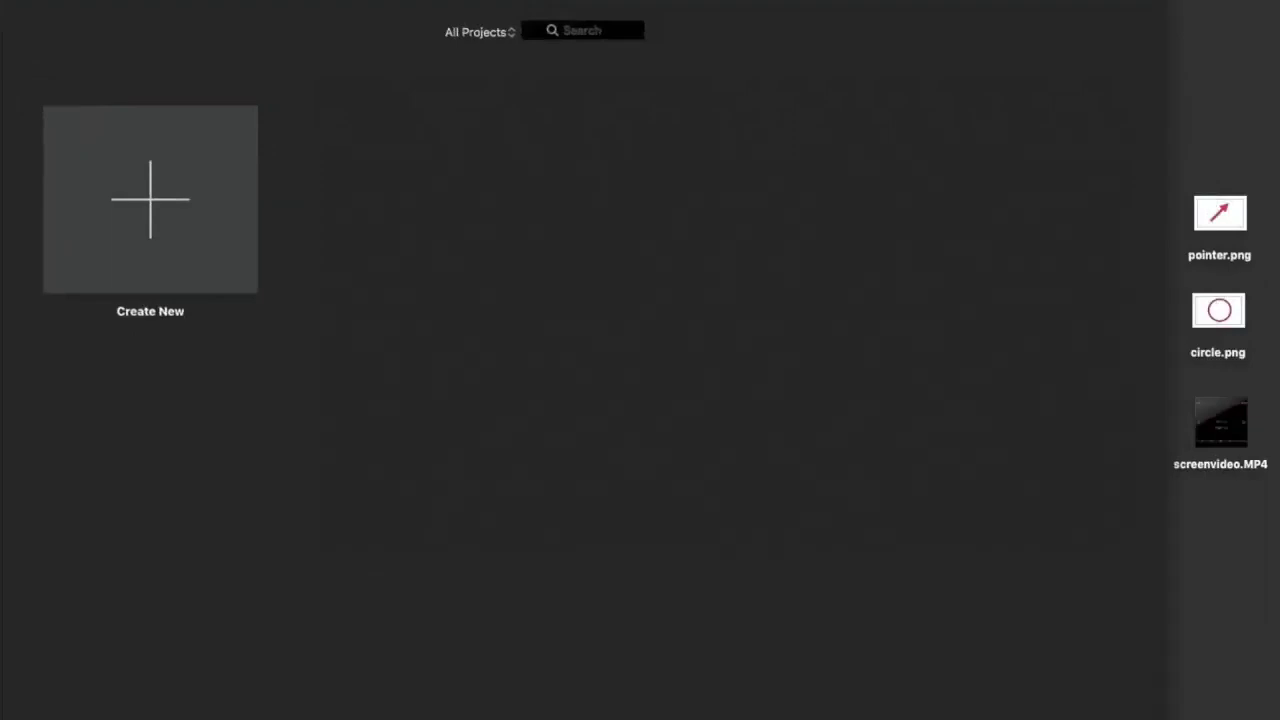
- Create a new movie project and add screenvideo.MP4 from the desktop to its timeline
click(156, 205)
click(122, 297)
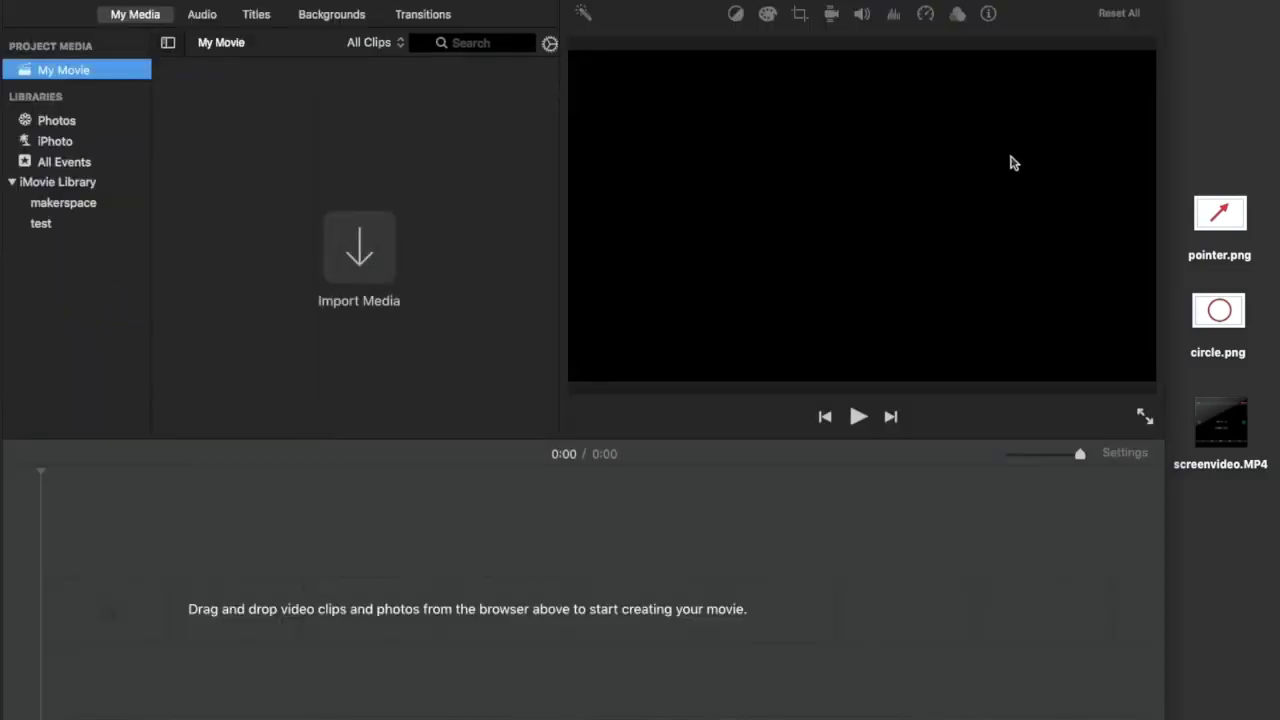
drag(1214, 437, 1012, 507)
drag(770, 527, 360, 558)
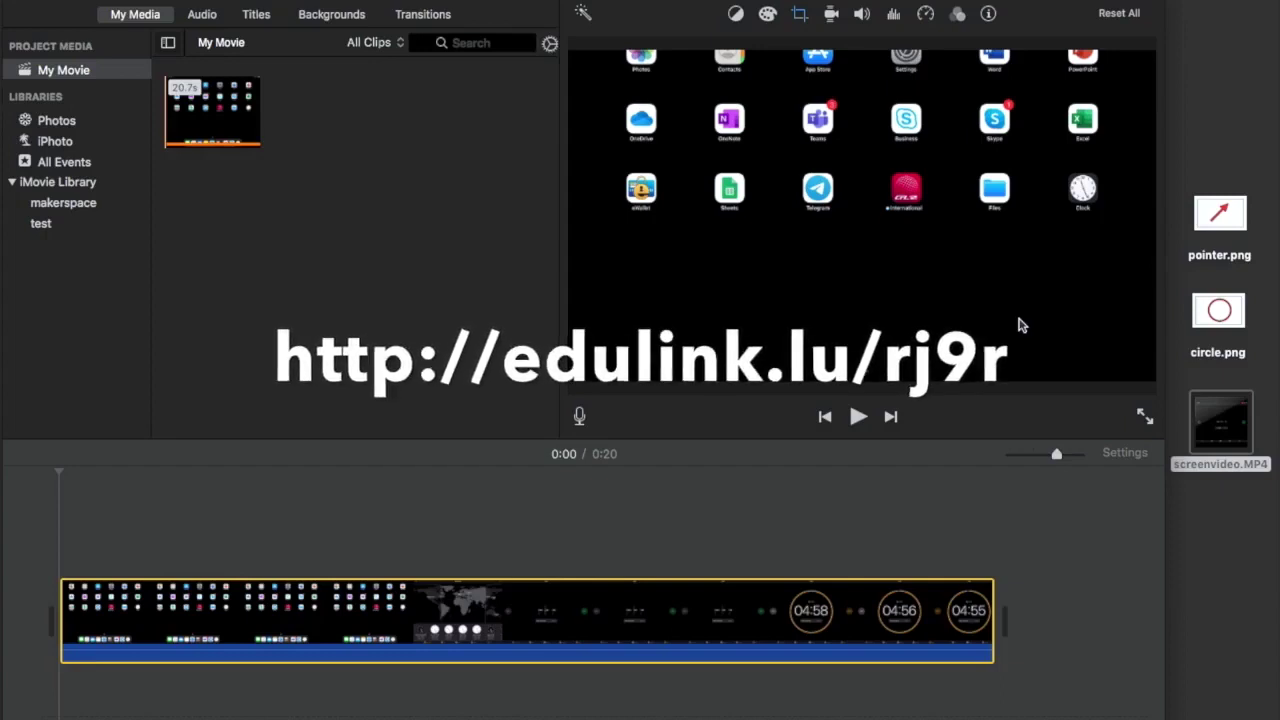
- Overlay pointer.png above the main clip, starting shortly before the world clock footage, and play back that section
drag(1219, 213, 314, 530)
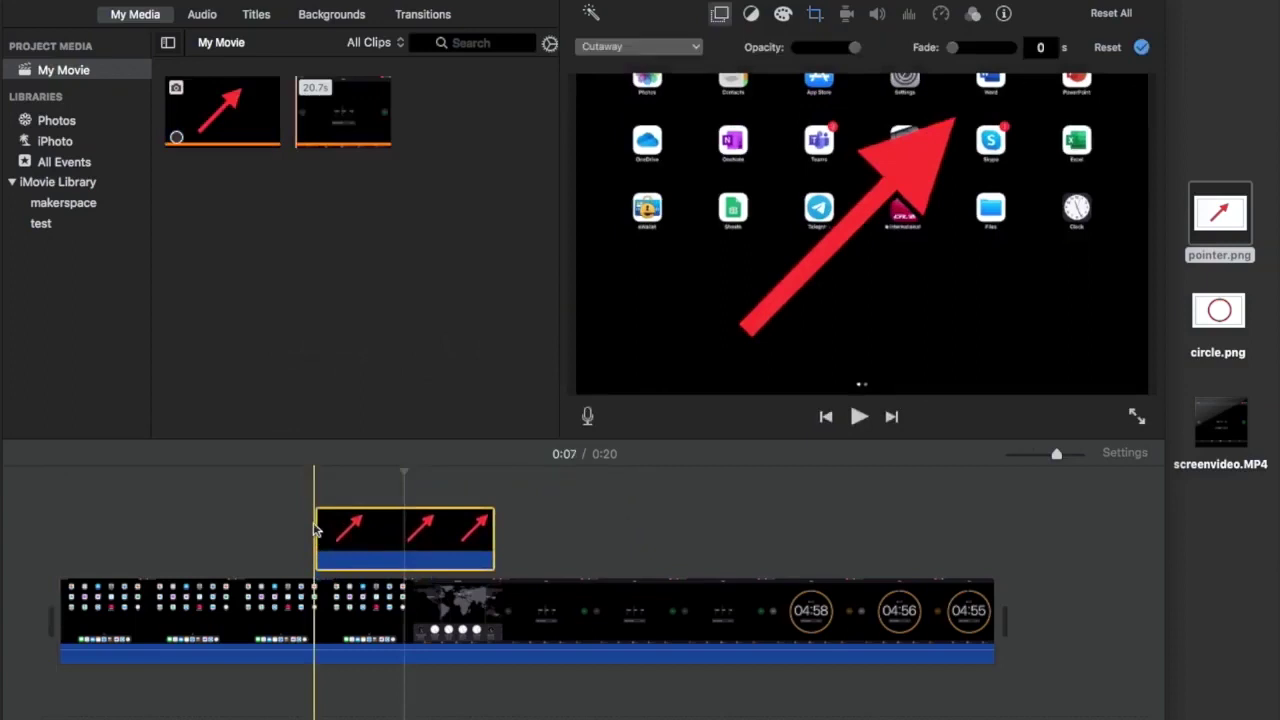
click(264, 530)
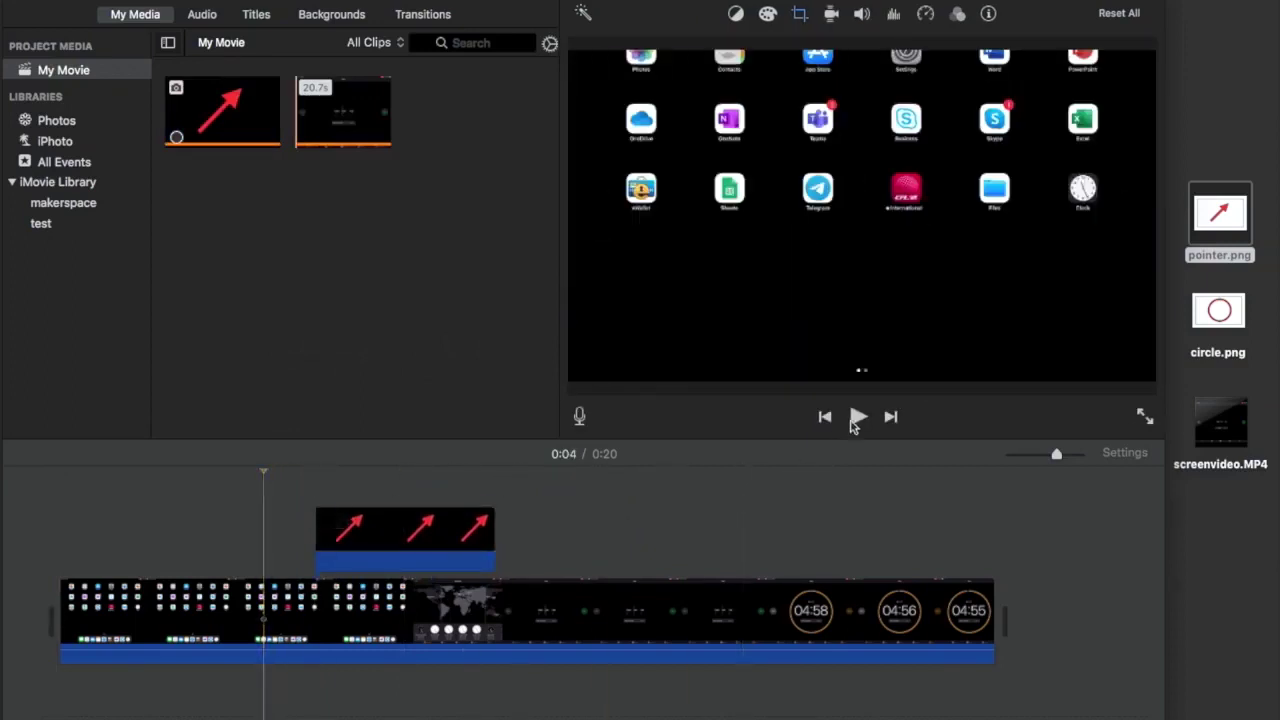
click(852, 420)
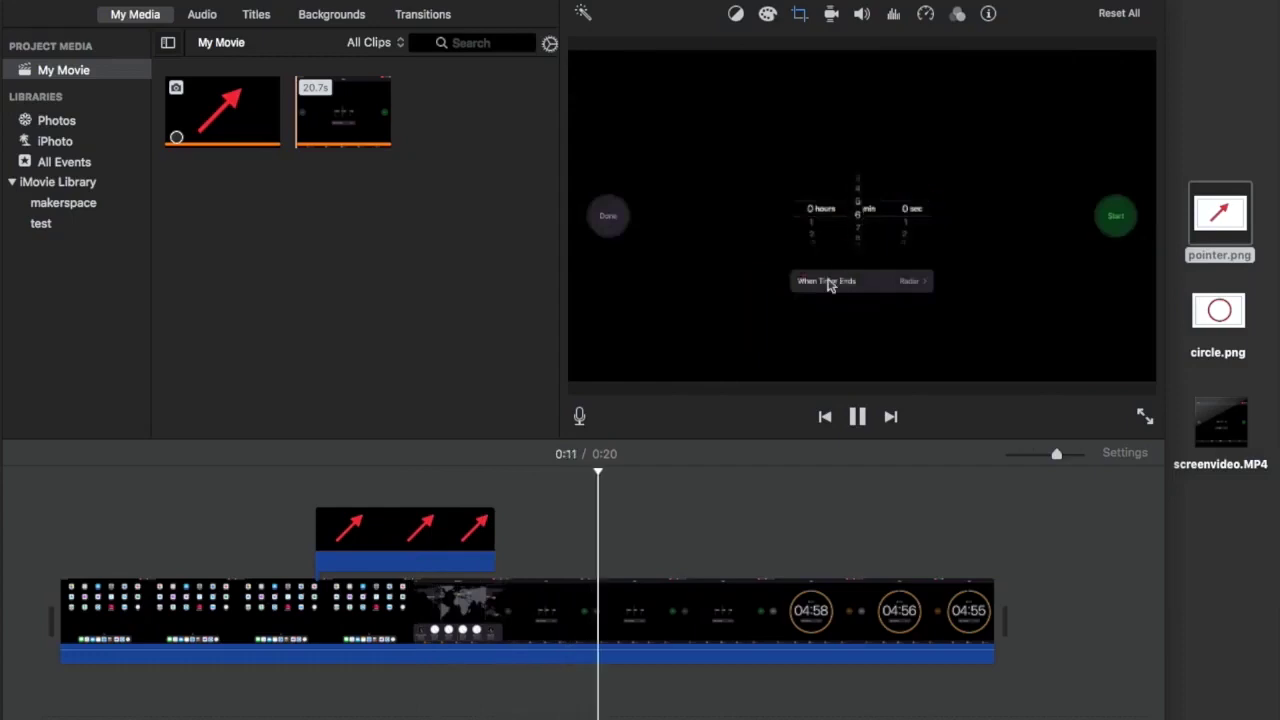
- Change the arrow overlay to Picture in Picture, position it pointing at the Clock app icon, and preview it
click(377, 545)
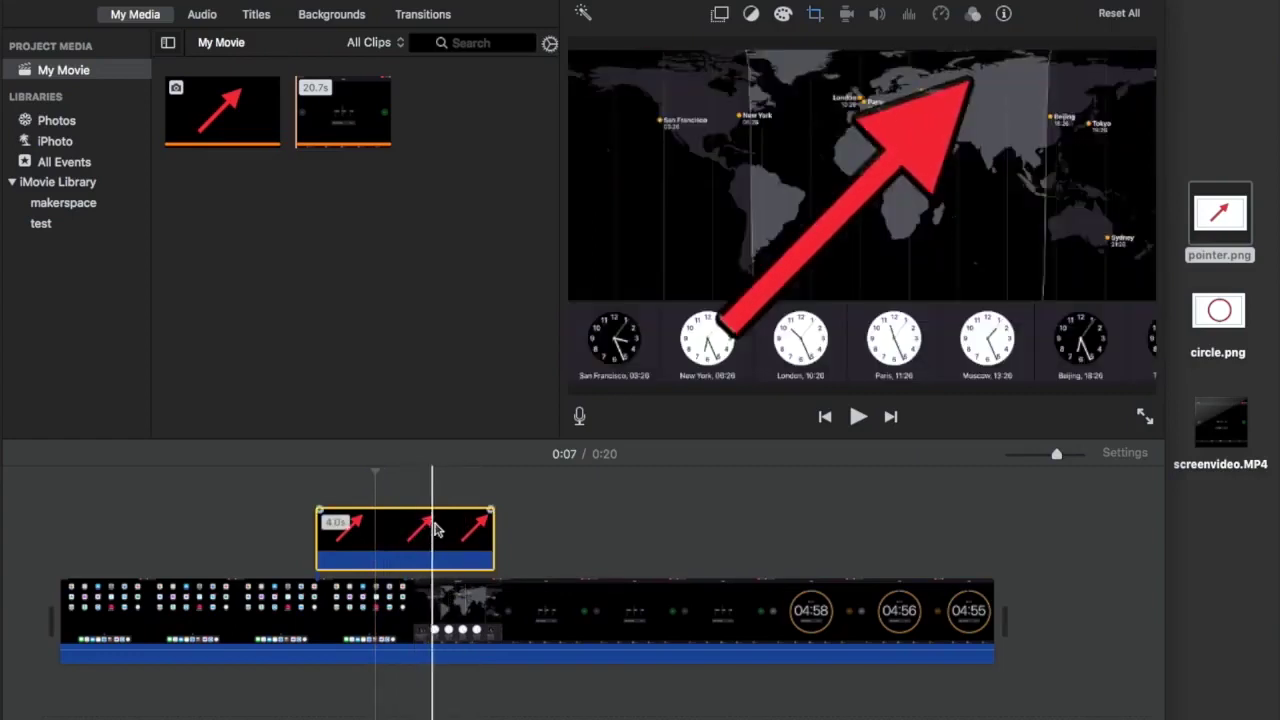
click(420, 530)
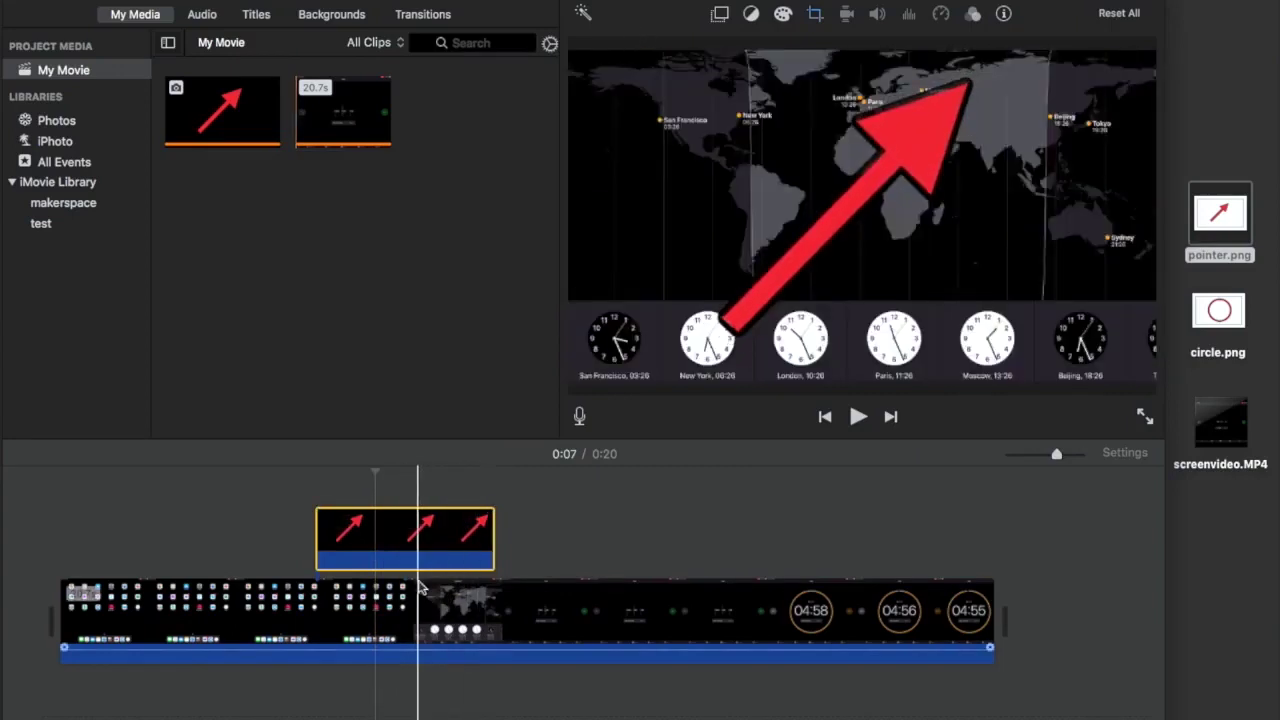
double_click(424, 537)
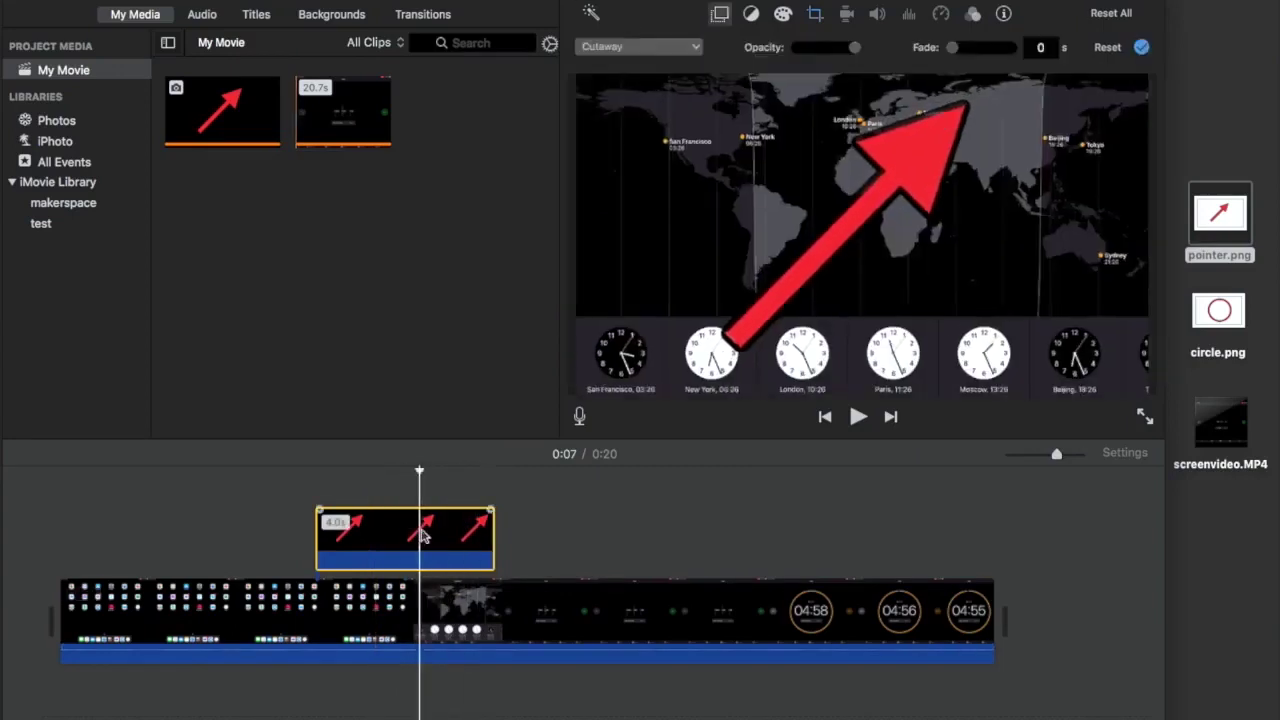
click(632, 50)
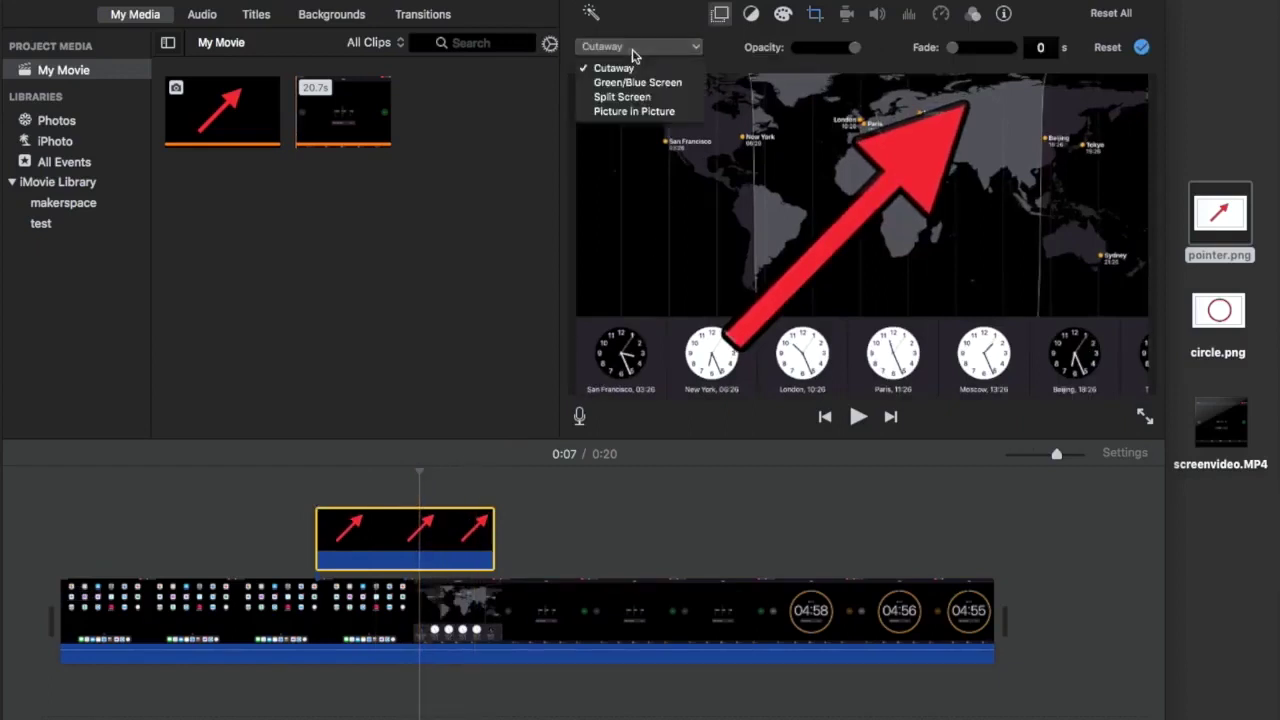
click(636, 111)
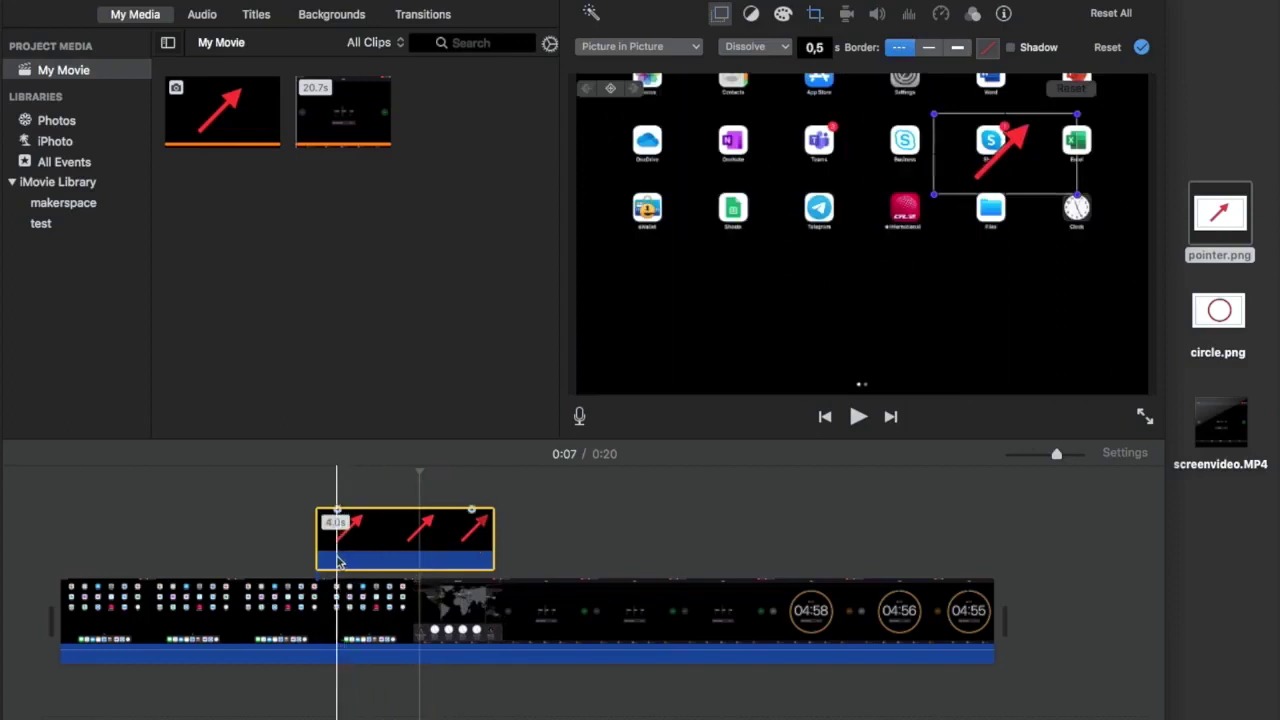
drag(1012, 164, 1046, 263)
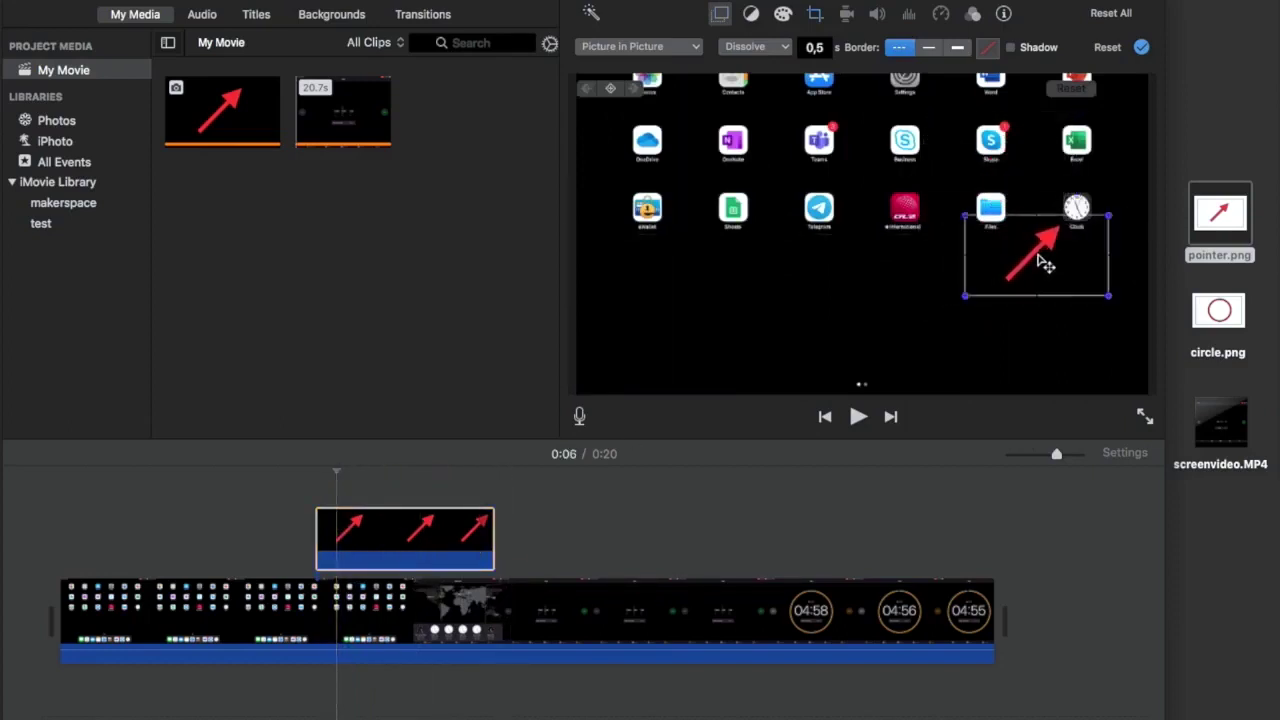
click(267, 509)
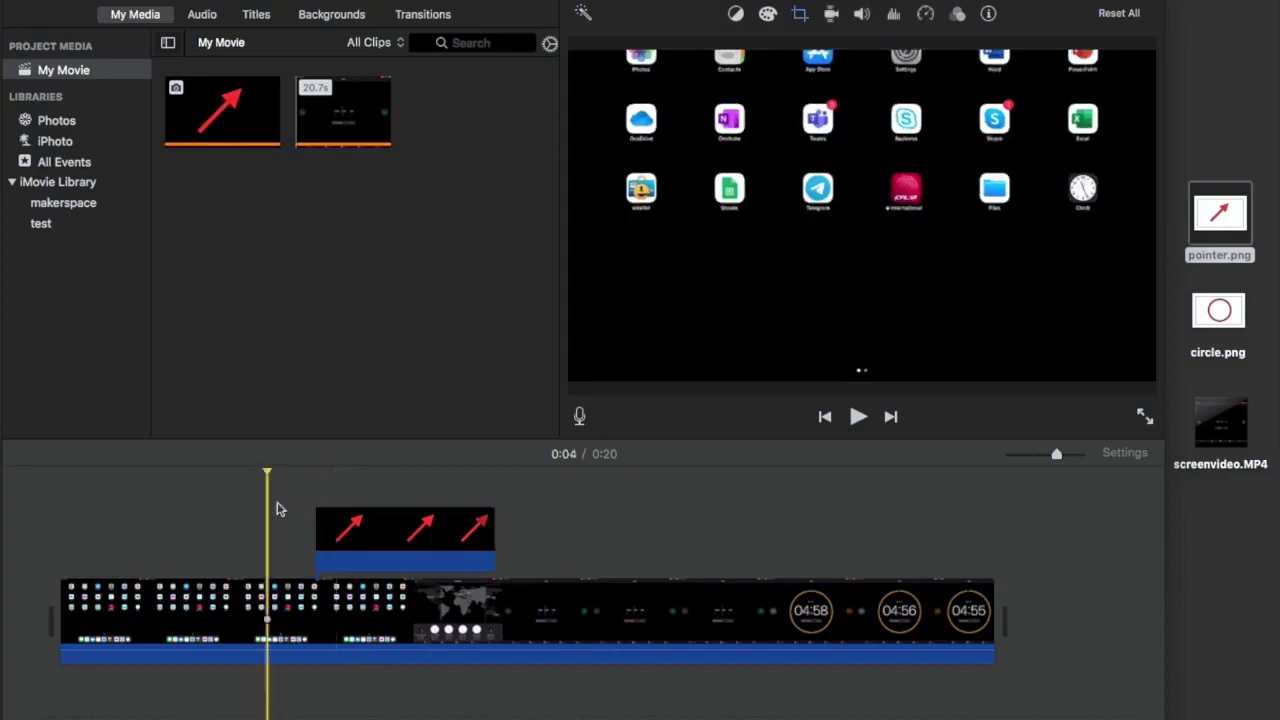
click(857, 417)
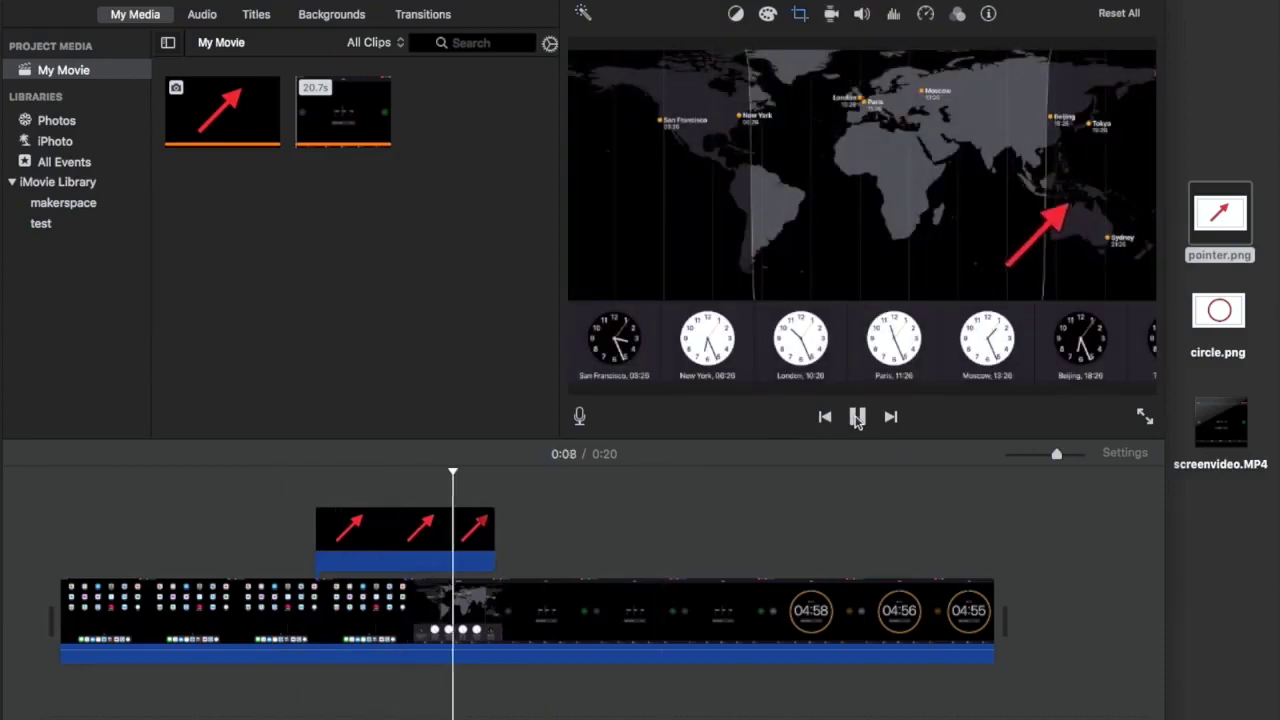
- Move the arrow overlay earlier on the timeline, trim it to about 3.1 s, and play back the section
mouse_move(420, 522)
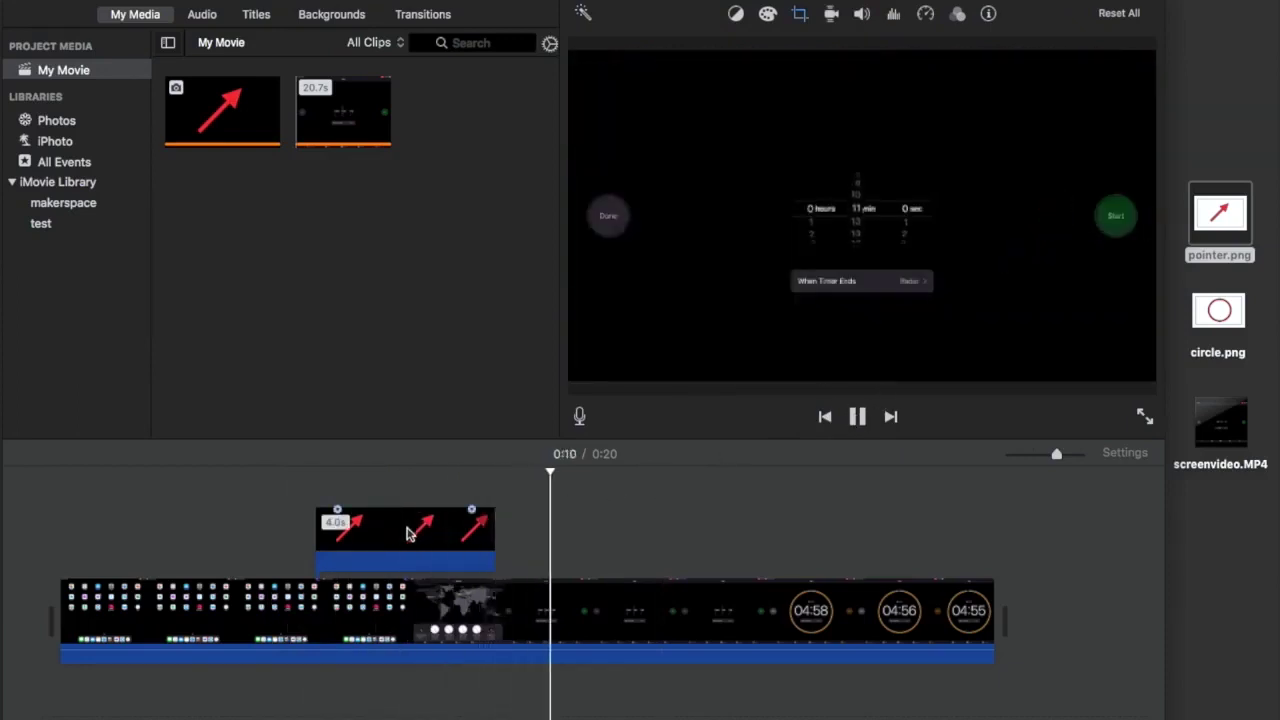
drag(418, 523, 302, 535)
mouse_move(389, 538)
mouse_down()
mouse_move(359, 538)
mouse_move(414, 538)
mouse_up()
drag(216, 540, 277, 540)
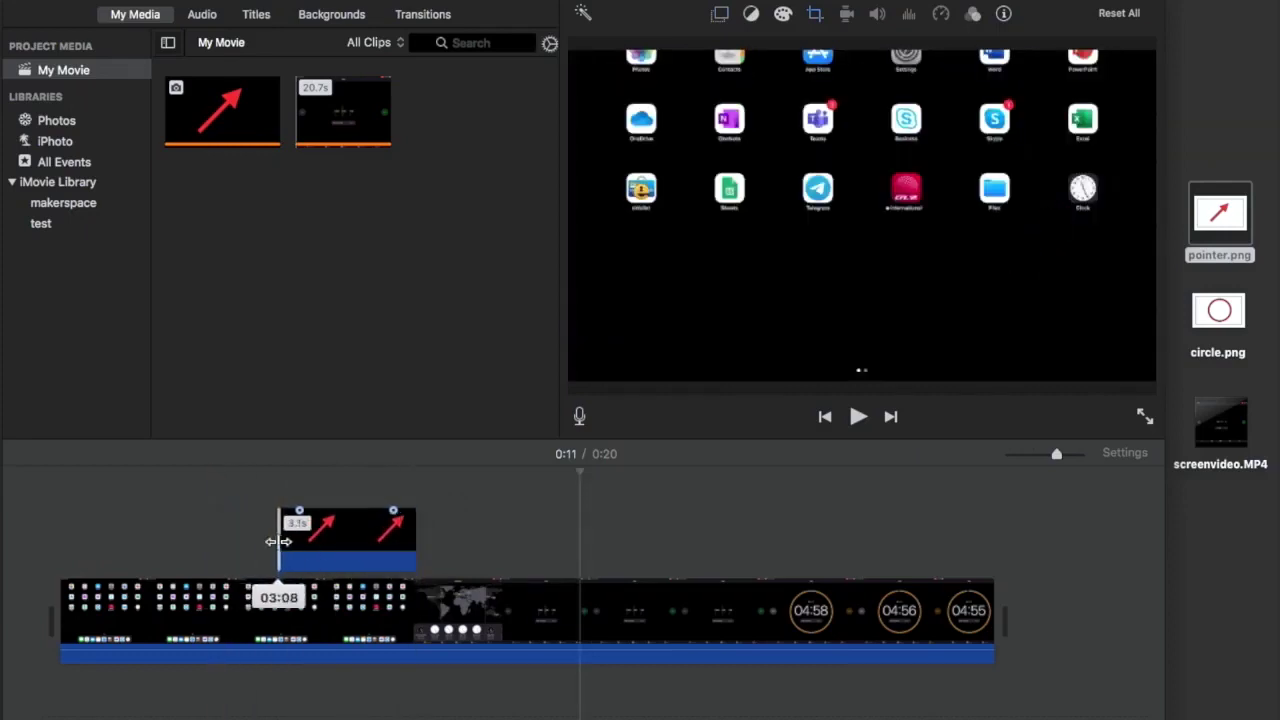
click(202, 533)
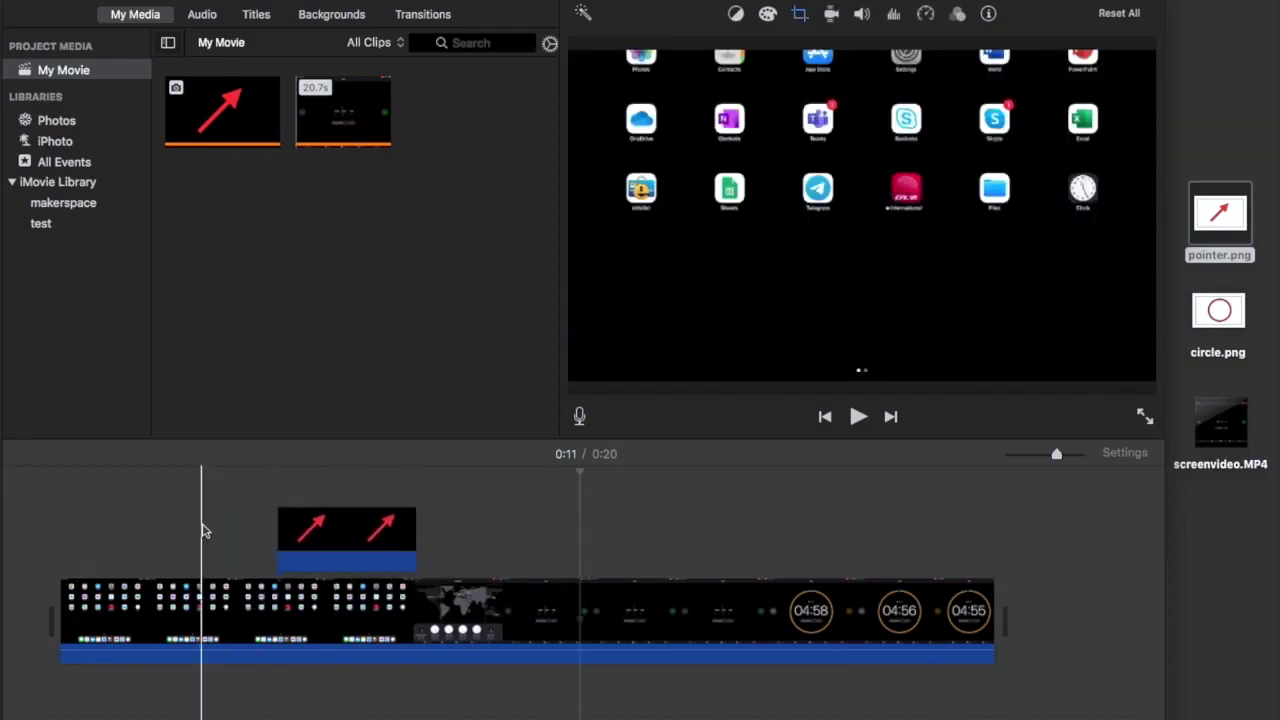
click(858, 417)
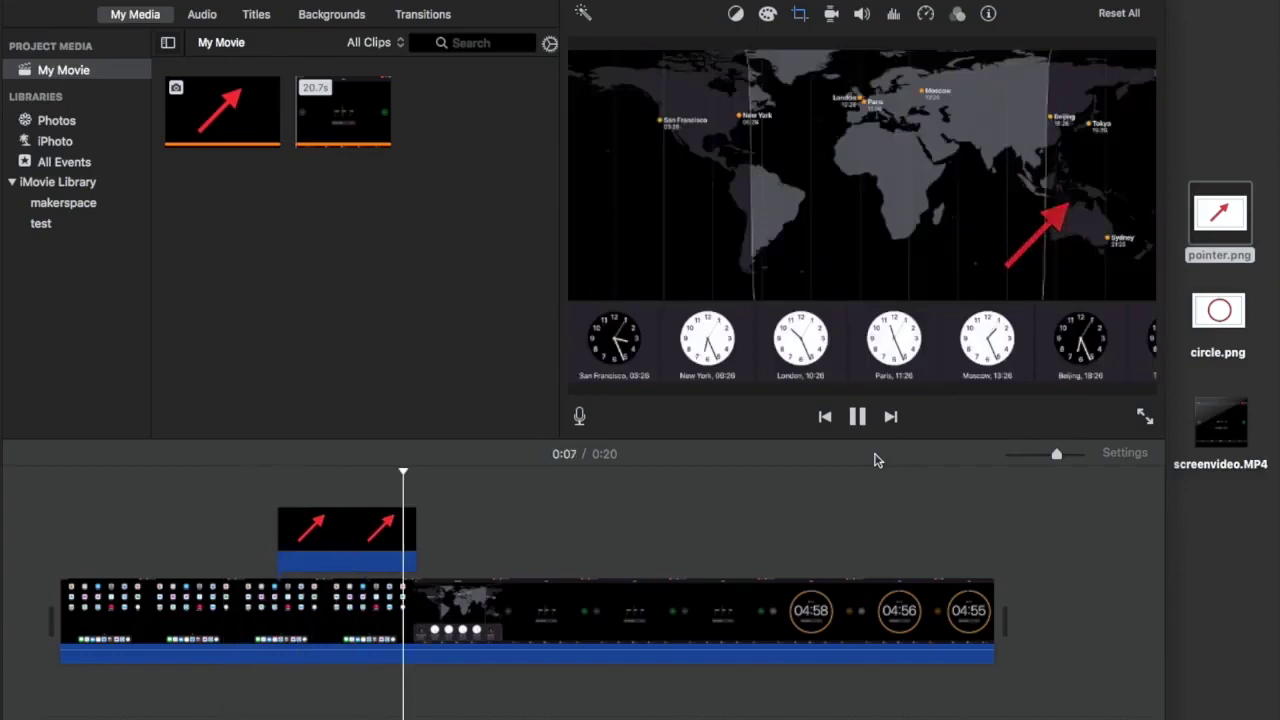
- Shorten the end of the arrow overlay so it finishes before the world clock footage begins
click(408, 531)
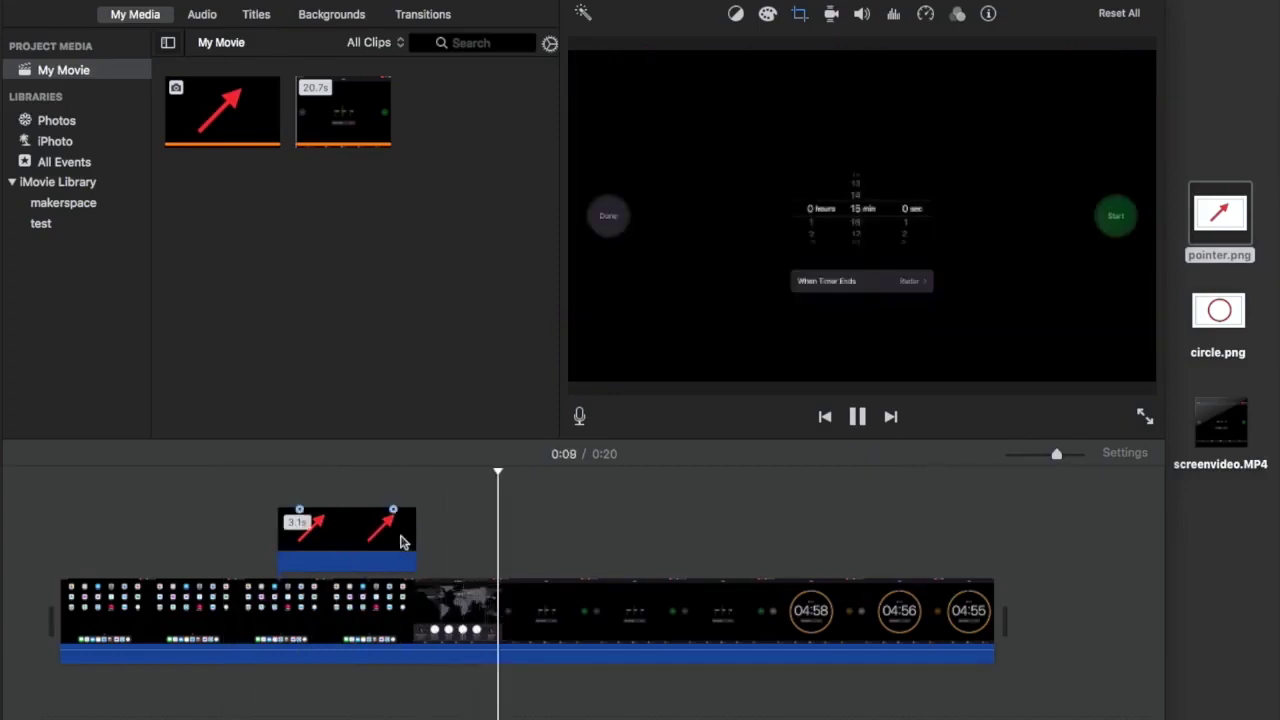
drag(415, 539, 393, 539)
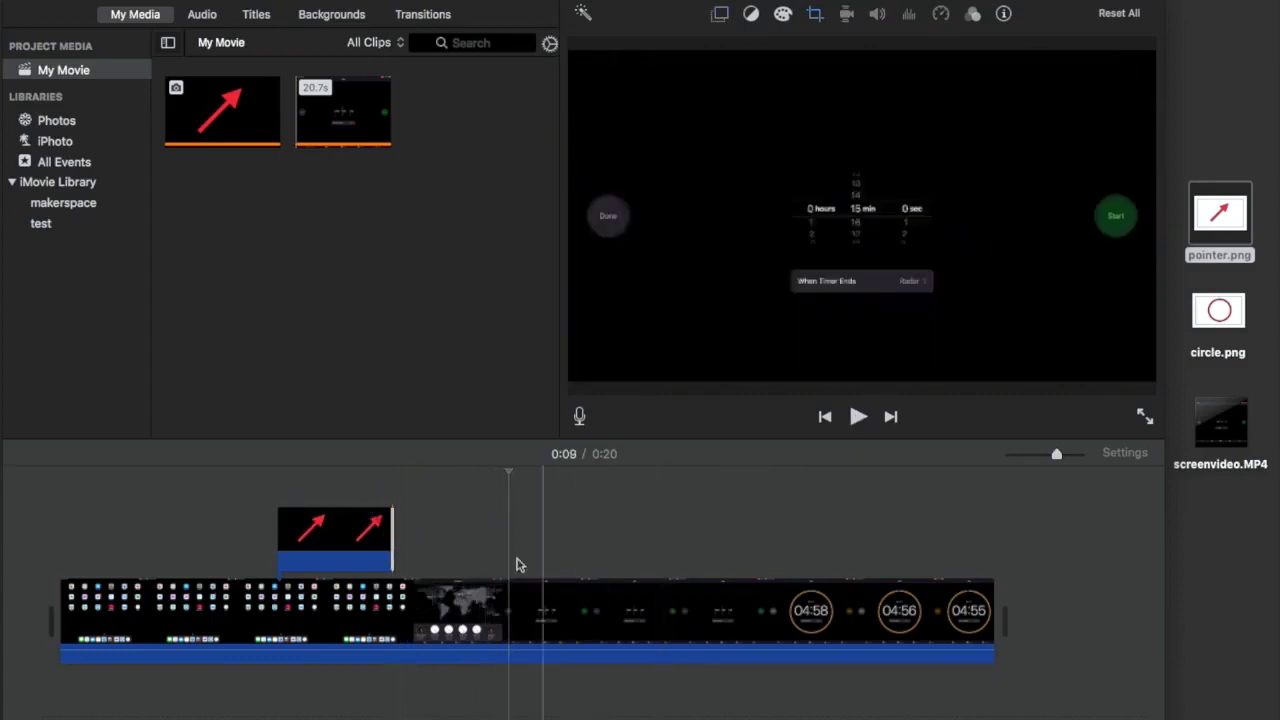
drag(391, 549, 369, 545)
- Overlay circle.png above the timer footage as Picture in Picture and position it around the green Start button
drag(1219, 313, 447, 535)
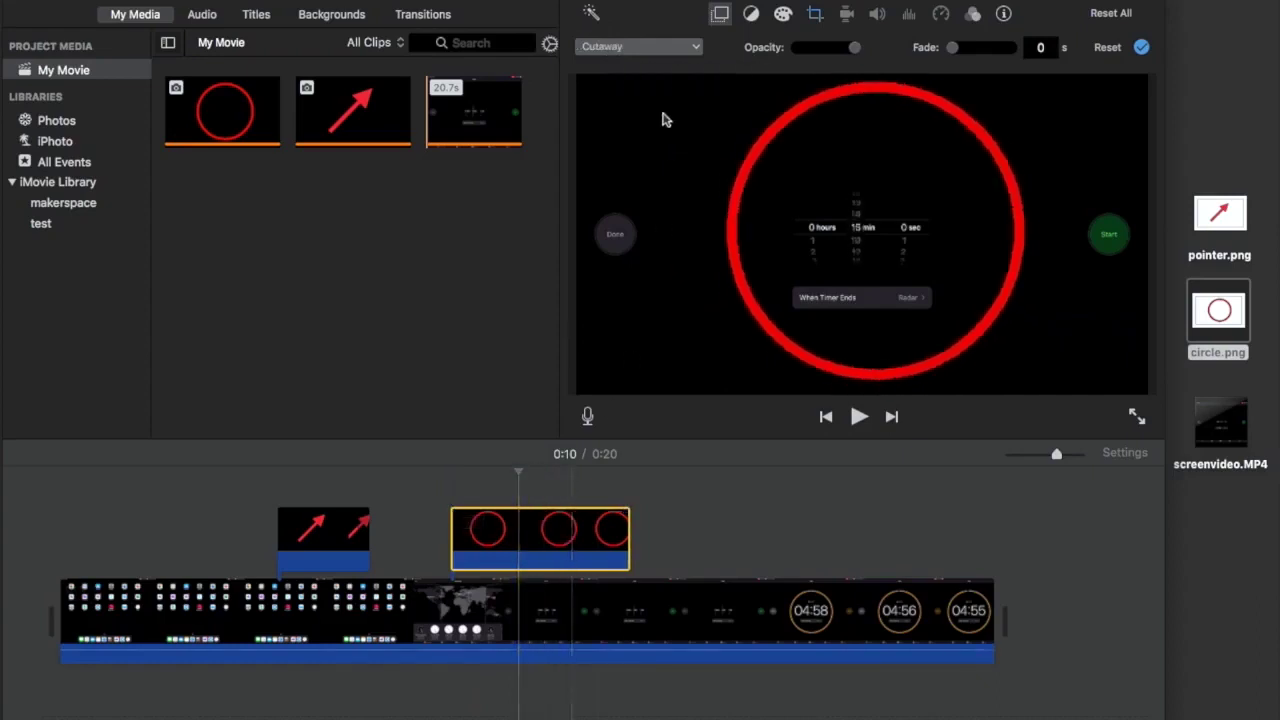
click(630, 50)
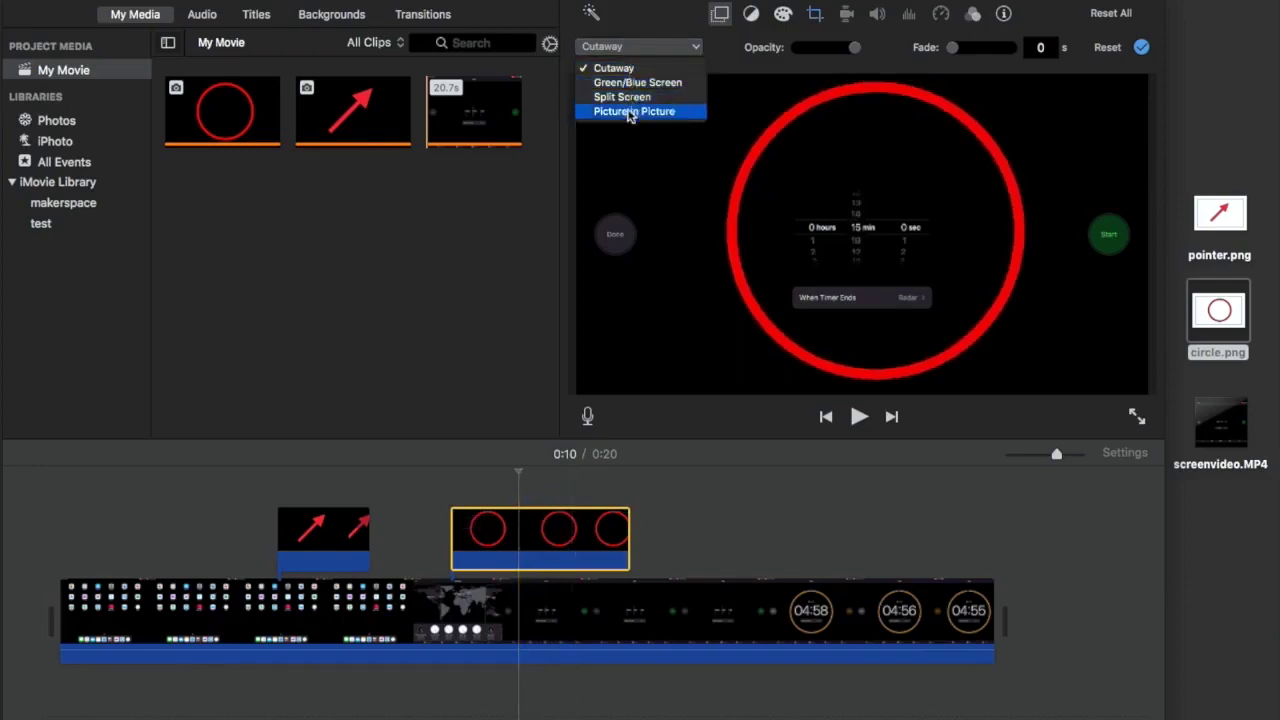
click(630, 112)
drag(971, 191, 1106, 263)
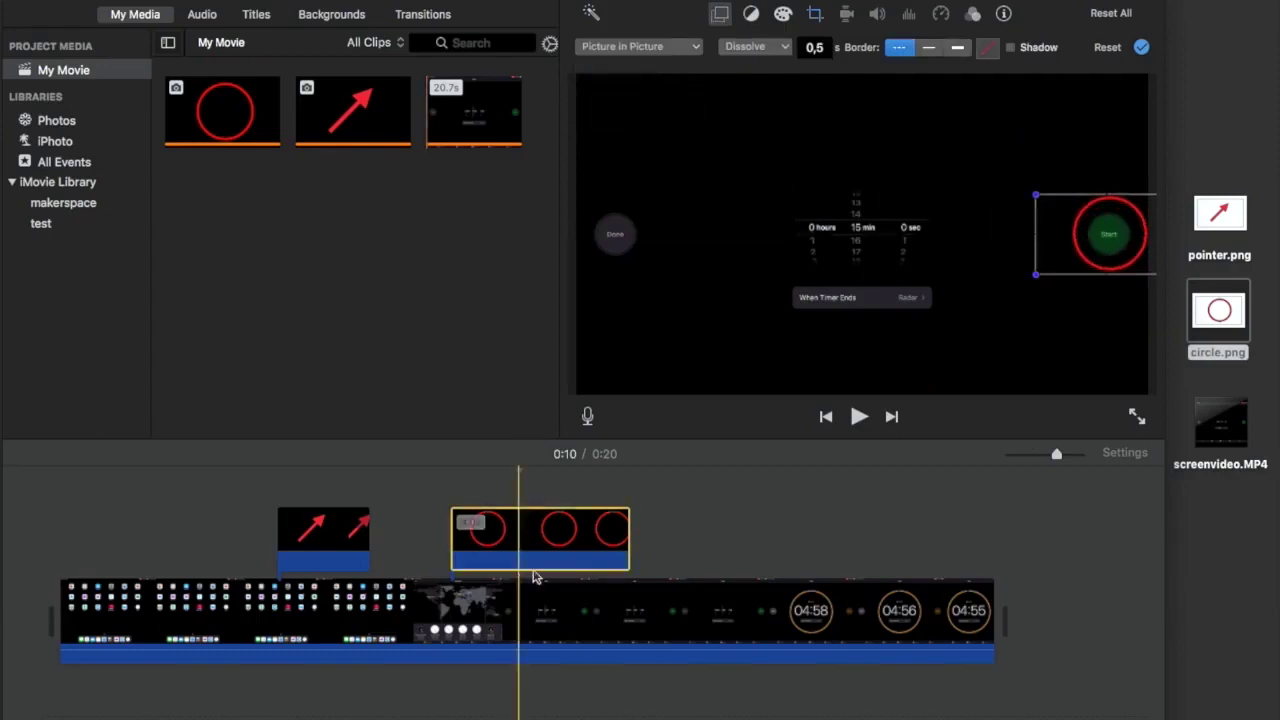
- Trim the end of the circle overlay to a 2.5 s duration and play the movie from before the arrow
drag(625, 548, 561, 550)
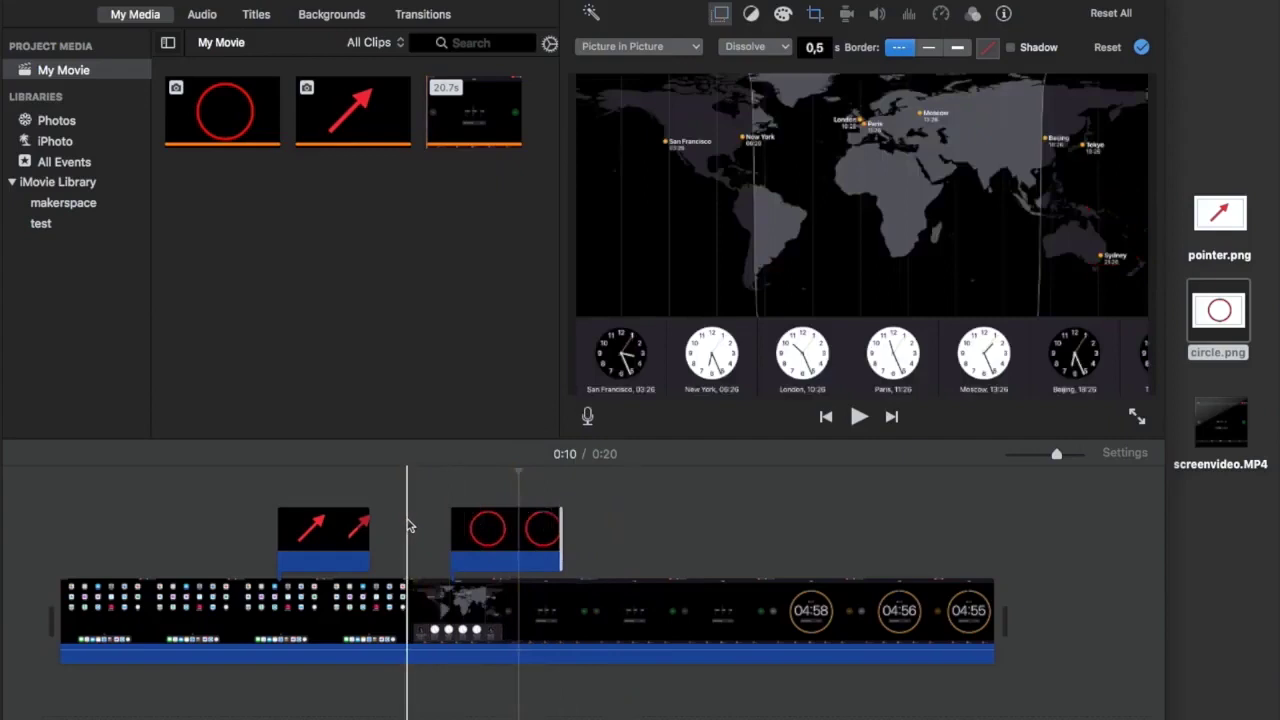
click(257, 495)
click(857, 438)
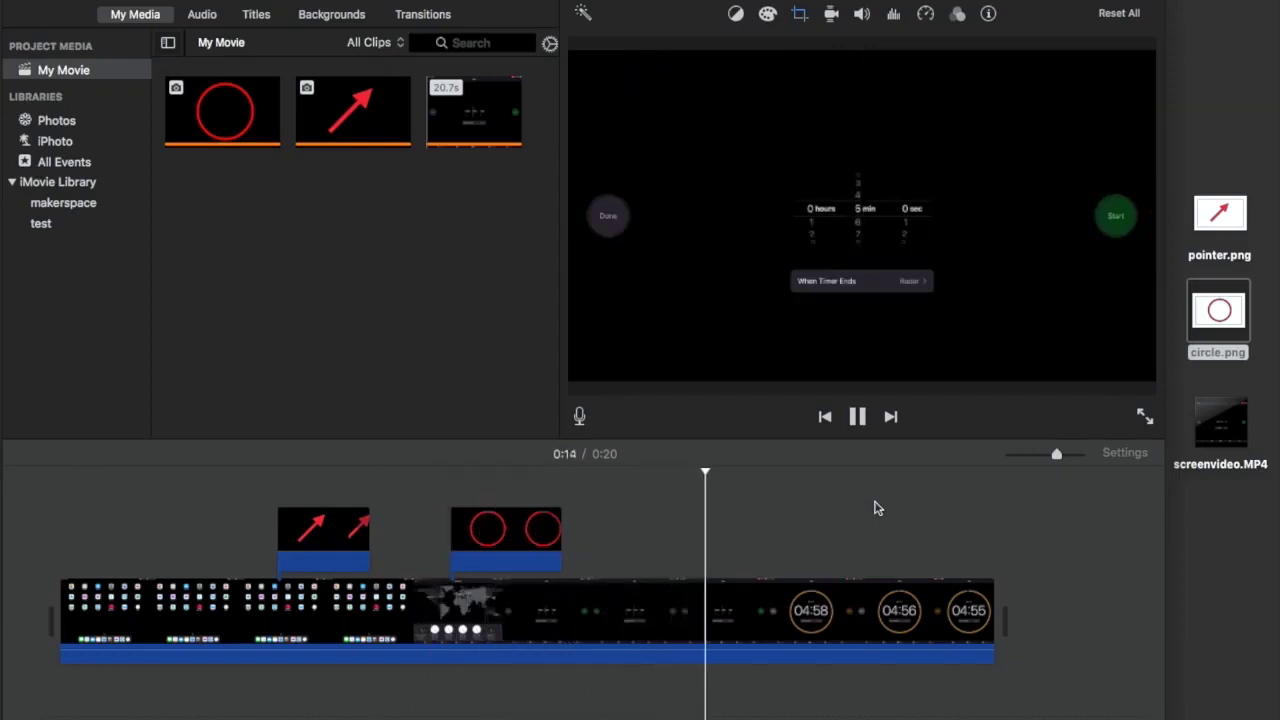
mouse_move(510, 548)
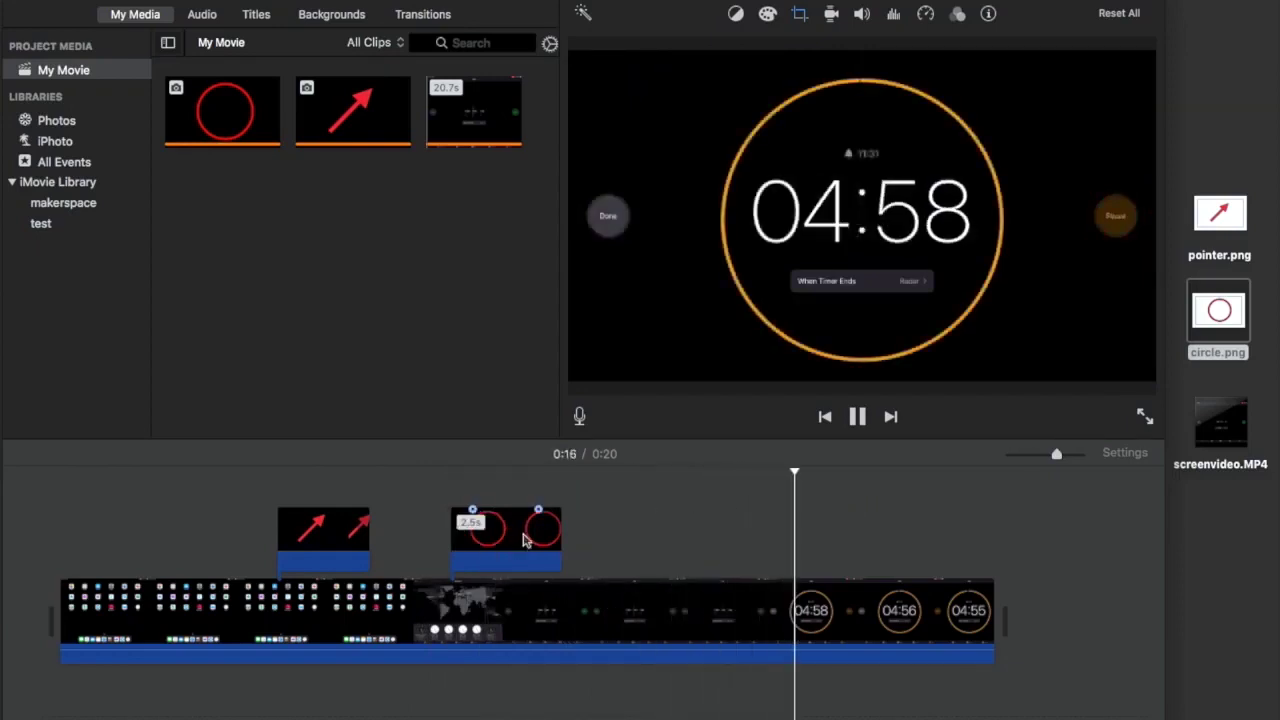